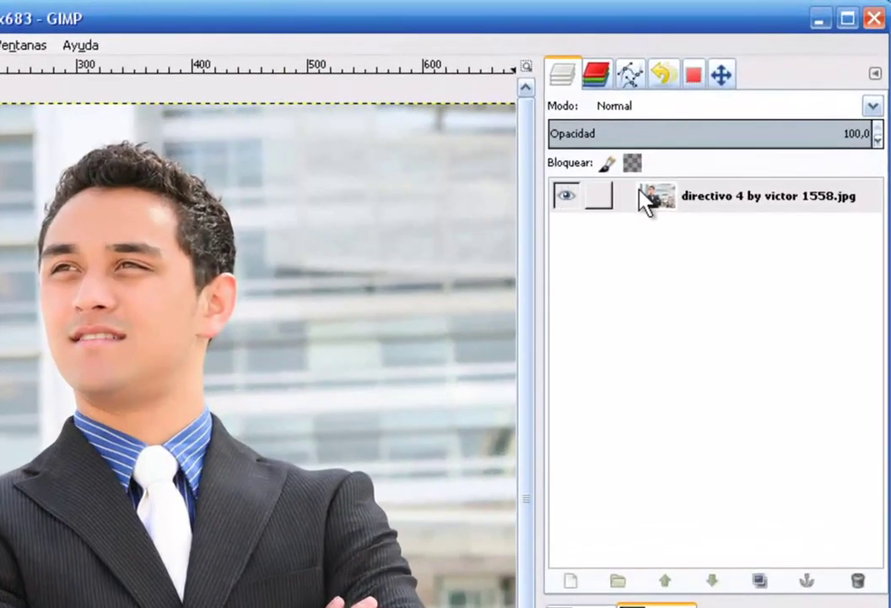
Step: Duplicate the portrait photo layer and select the new copy above the original
{"action": "left_click", "coordinate": [708, 198]}
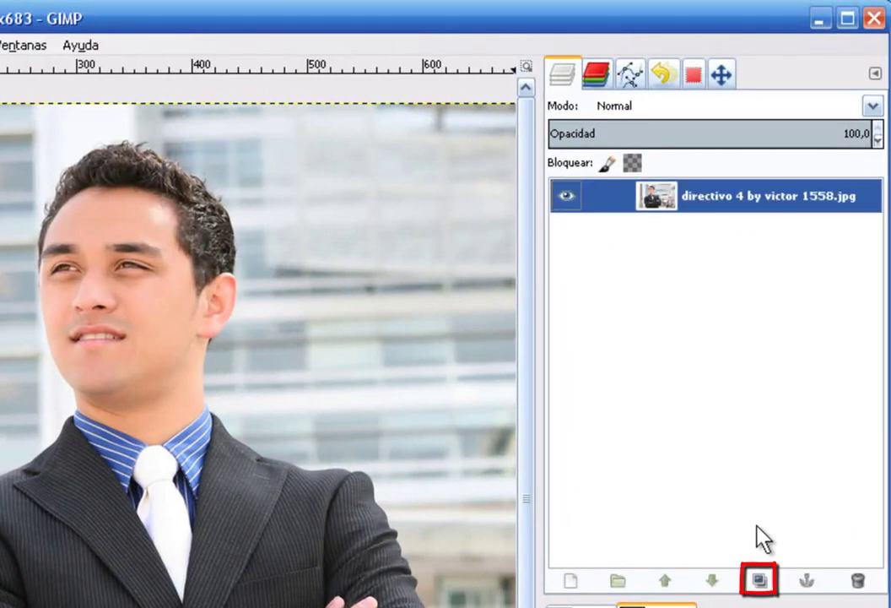
{"action": "left_click", "coordinate": [760, 581]}
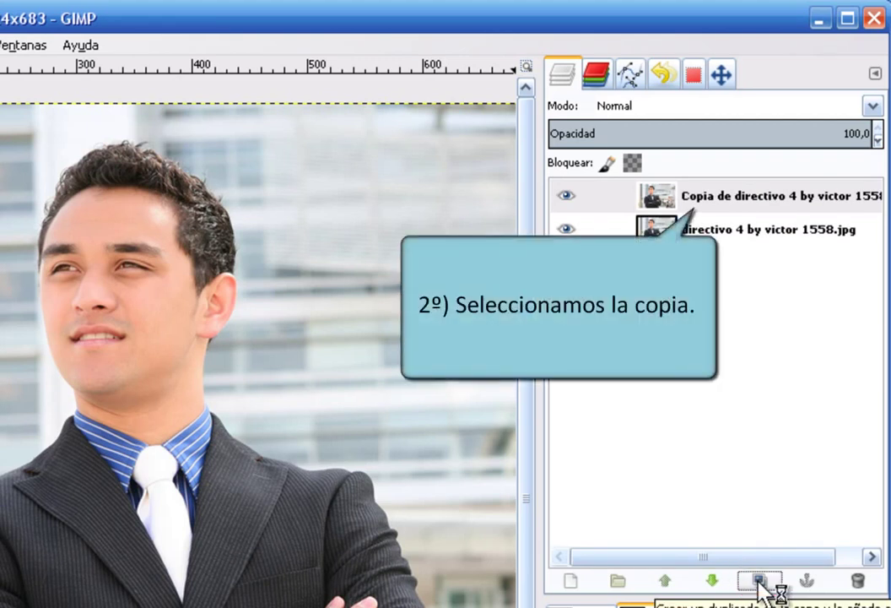
{"action": "left_click", "coordinate": [740, 197]}
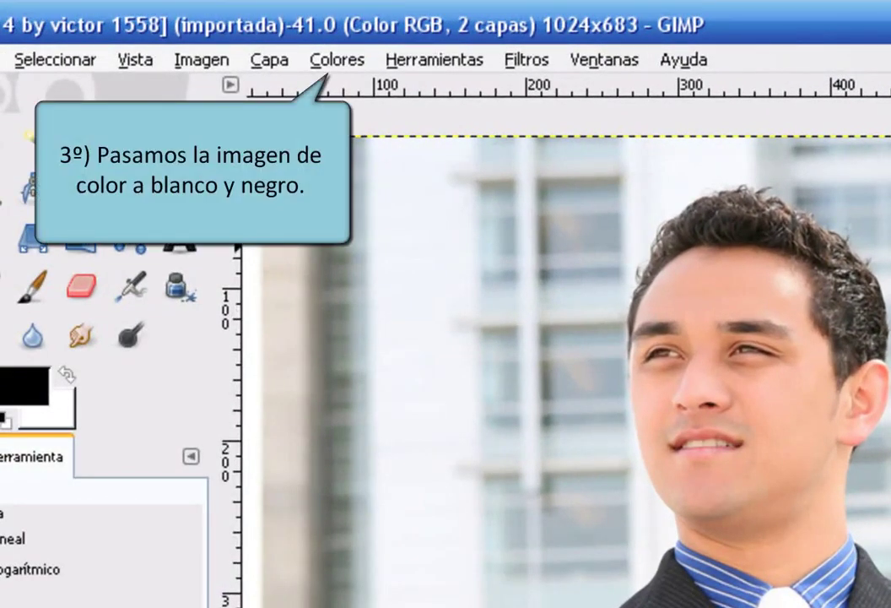
Step: Apply an Umbral threshold of 65 to the copied layer
{"action": "left_click", "coordinate": [343, 71]}
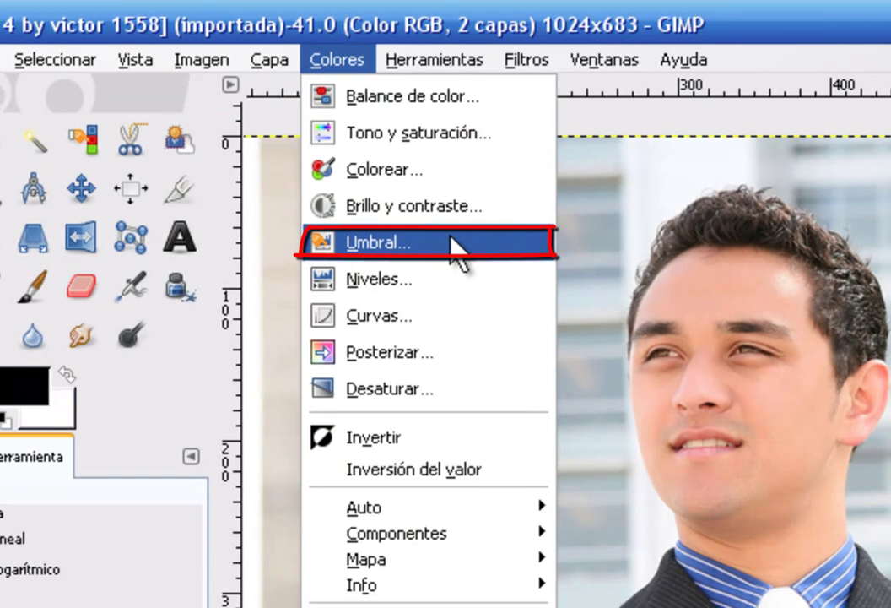
{"action": "left_click", "coordinate": [452, 240]}
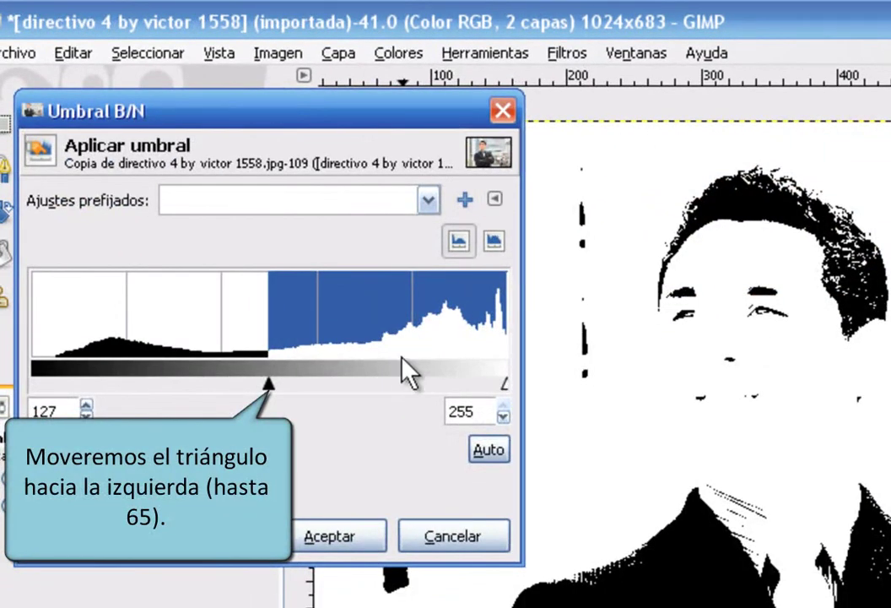
{"action": "left_click_drag", "start_coordinate": [269, 385], "coordinate": [151, 382]}
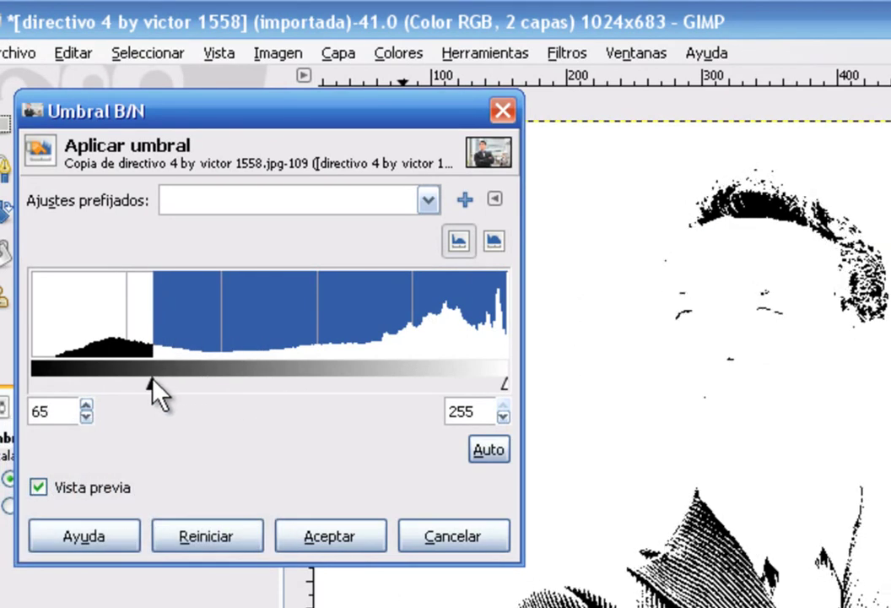
{"action": "left_click", "coordinate": [285, 541]}
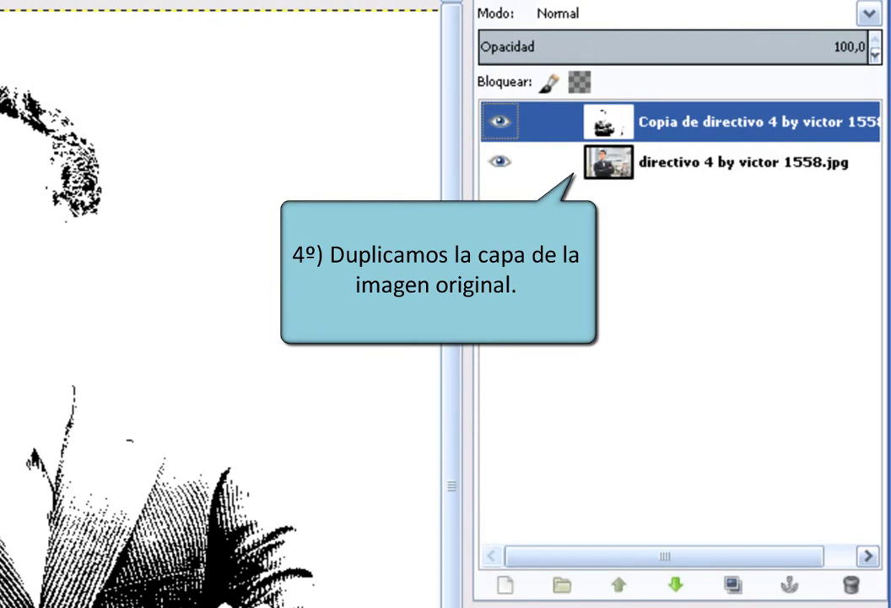
Step: Make a second copy of the original photo and raise it to the top
{"action": "left_click", "coordinate": [611, 166]}
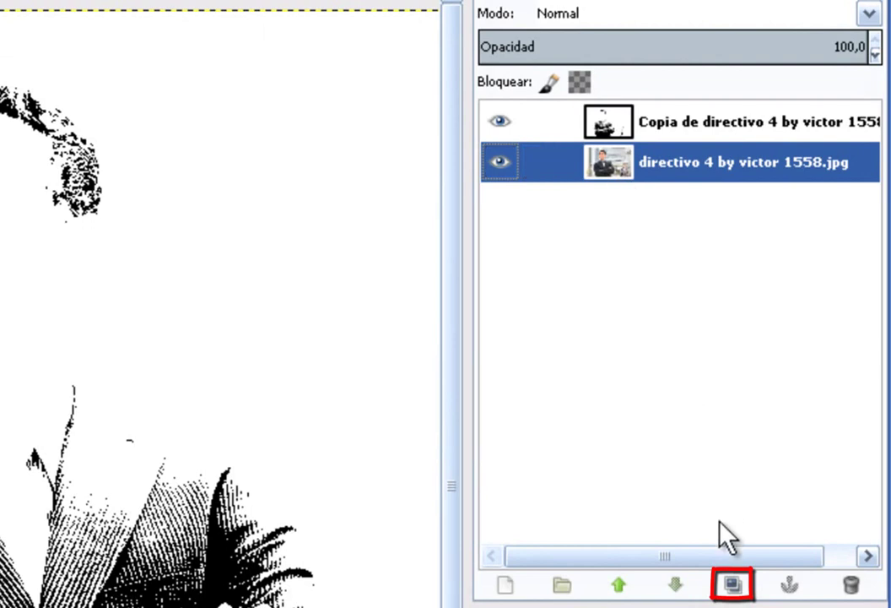
{"action": "left_click", "coordinate": [731, 585]}
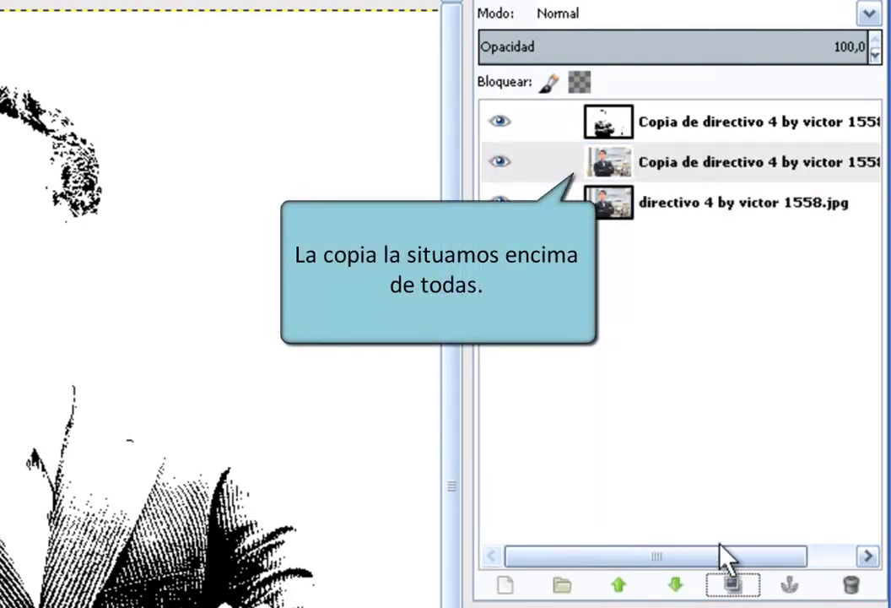
{"action": "left_click", "coordinate": [735, 159]}
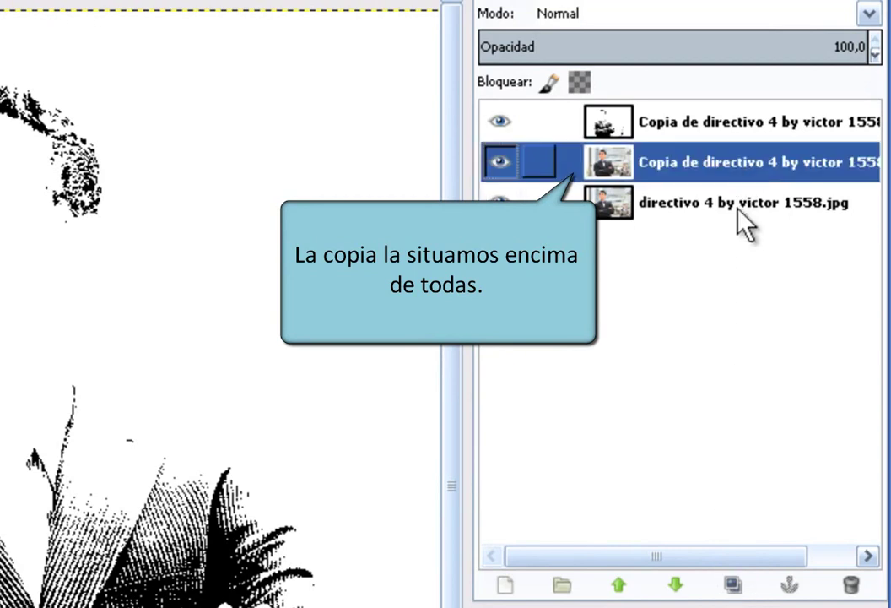
{"action": "left_click", "coordinate": [621, 583]}
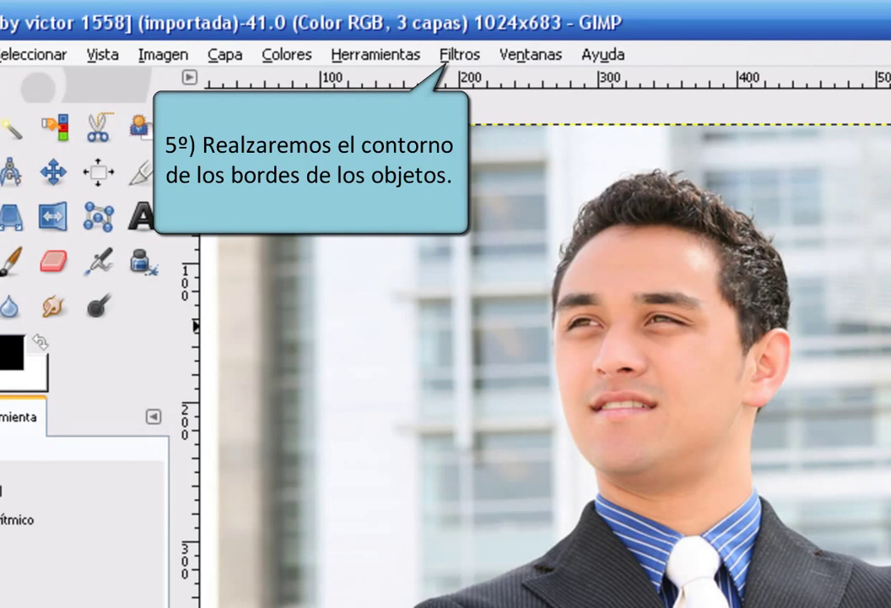
Step: Apply Diferencia de Gaussianas edge detection with radii 7,0 and 1,0 to the top copy
{"action": "left_click", "coordinate": [460, 55]}
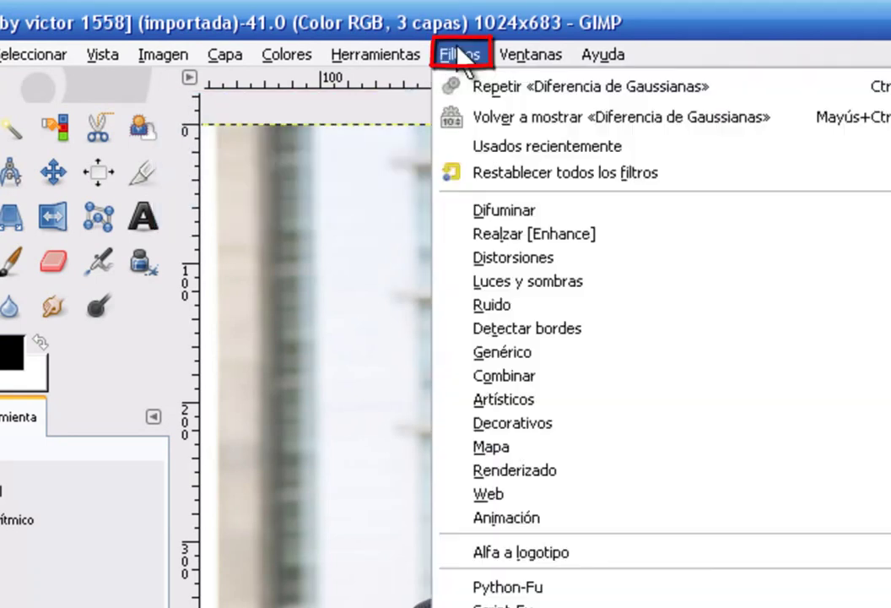
{"action": "mouse_move", "coordinate": [101, 327]}
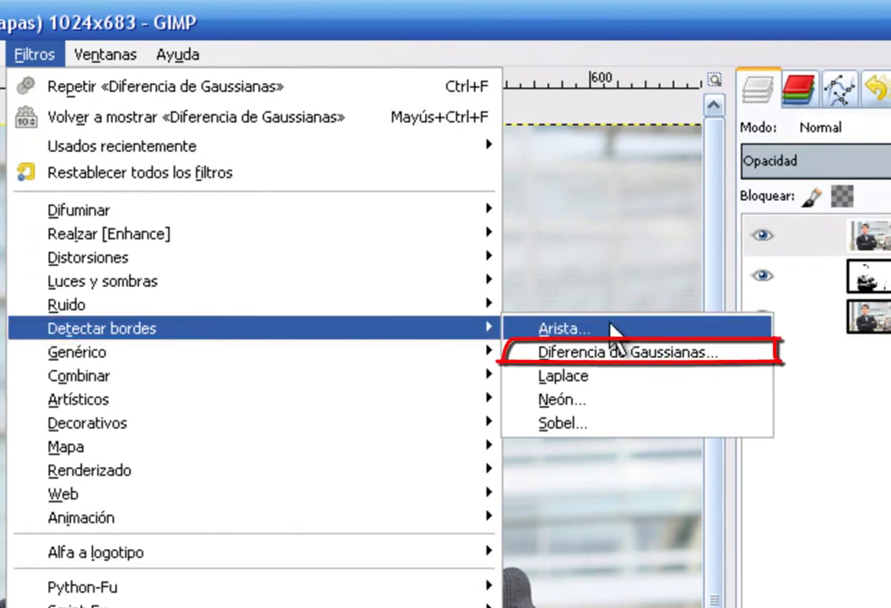
{"action": "left_click", "coordinate": [742, 367]}
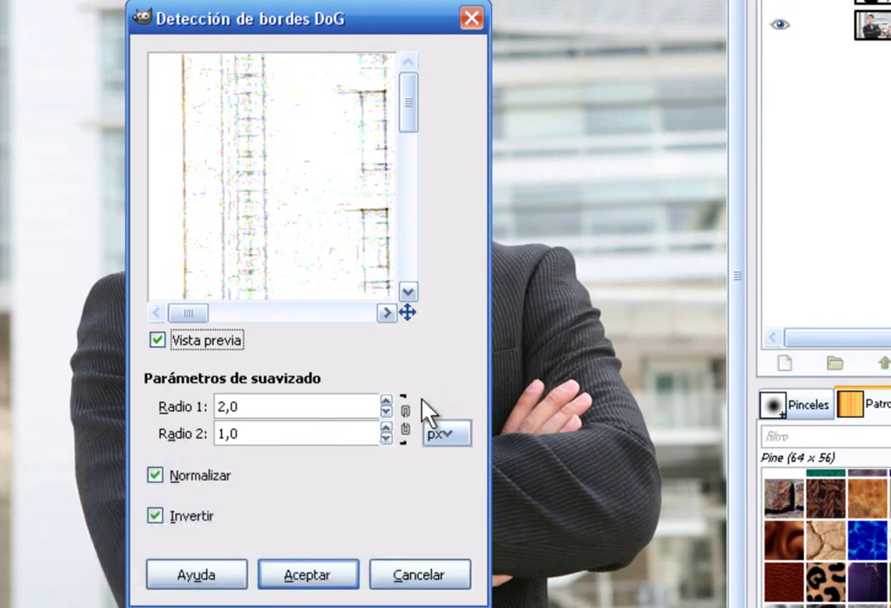
{"action": "left_click", "coordinate": [386, 400]}
{"action": "left_click", "coordinate": [387, 401]}
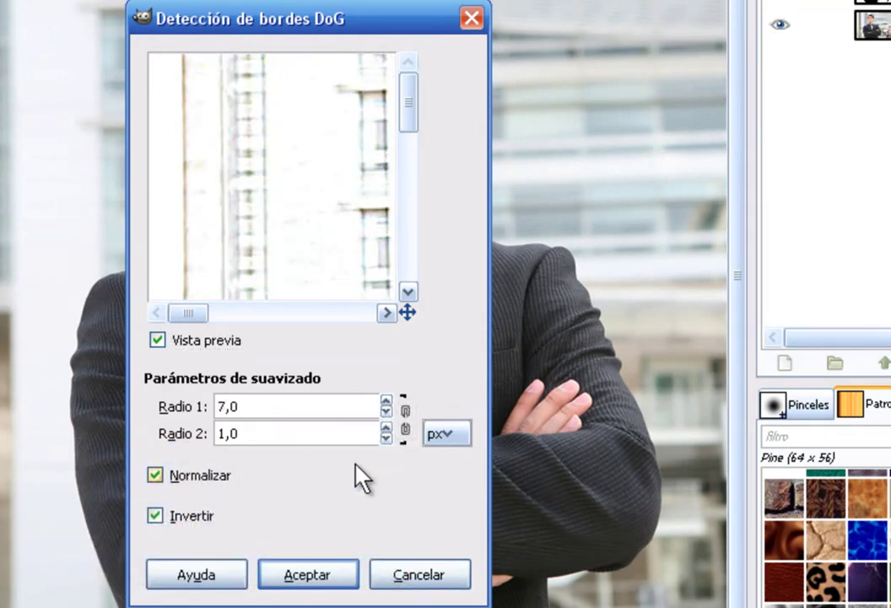
{"action": "left_click", "coordinate": [336, 576]}
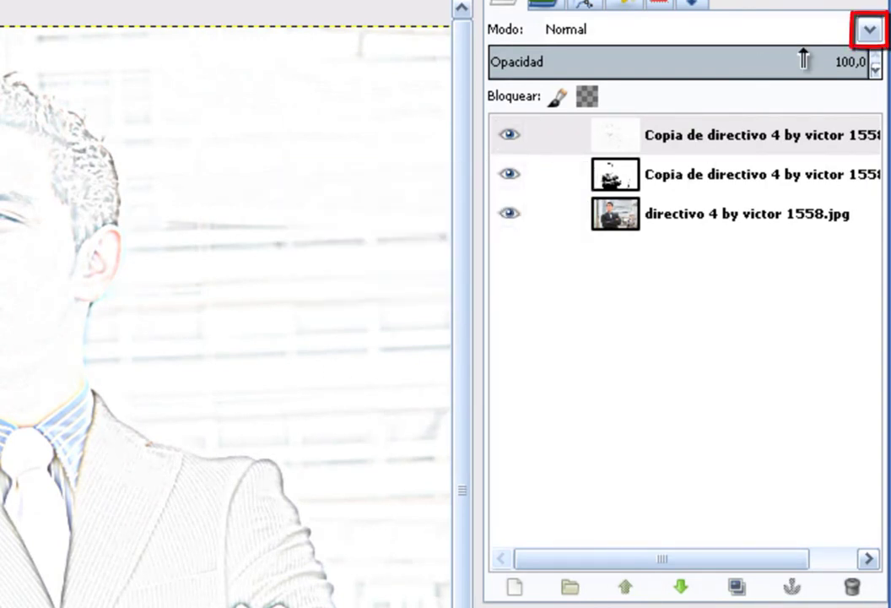
Step: Set the top outline layer's blend mode to Multiplicar
{"action": "left_click", "coordinate": [870, 32]}
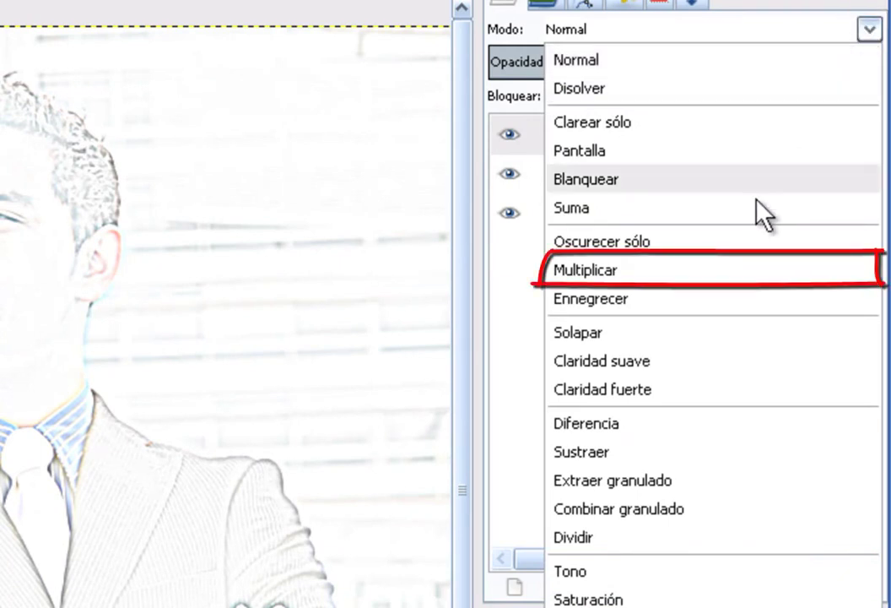
{"action": "left_click", "coordinate": [727, 275]}
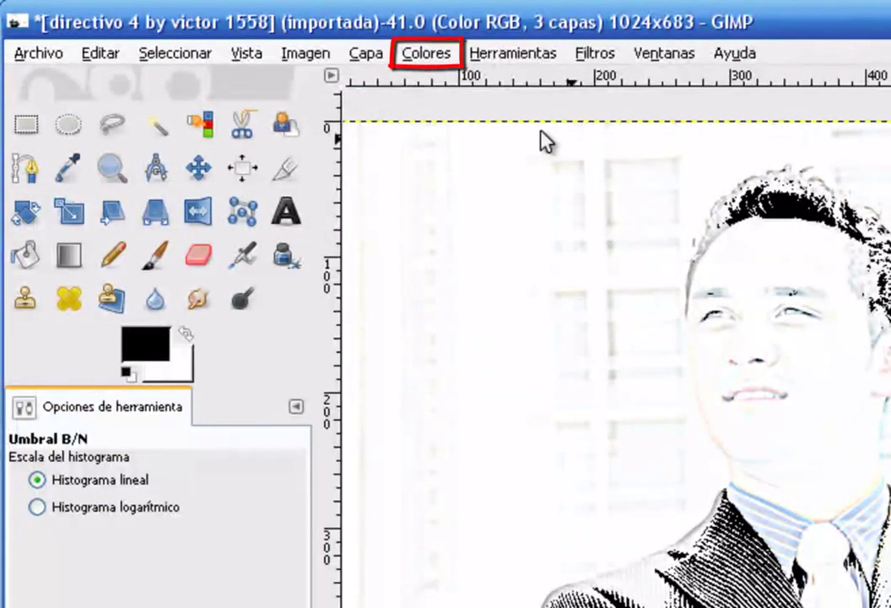
Step: Threshold the outline layer at 246 to turn its edges into crisp black lines
{"action": "left_click", "coordinate": [444, 55]}
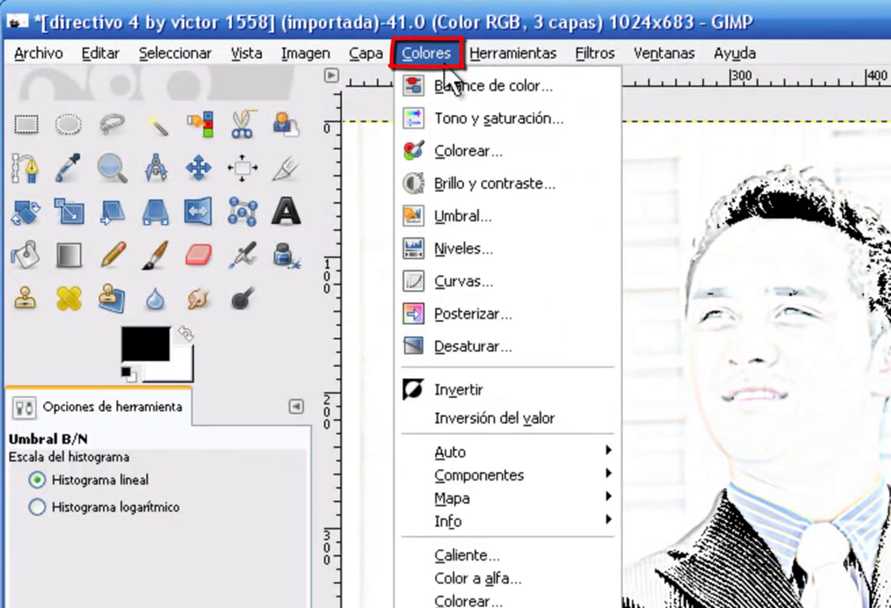
{"action": "left_click", "coordinate": [525, 219]}
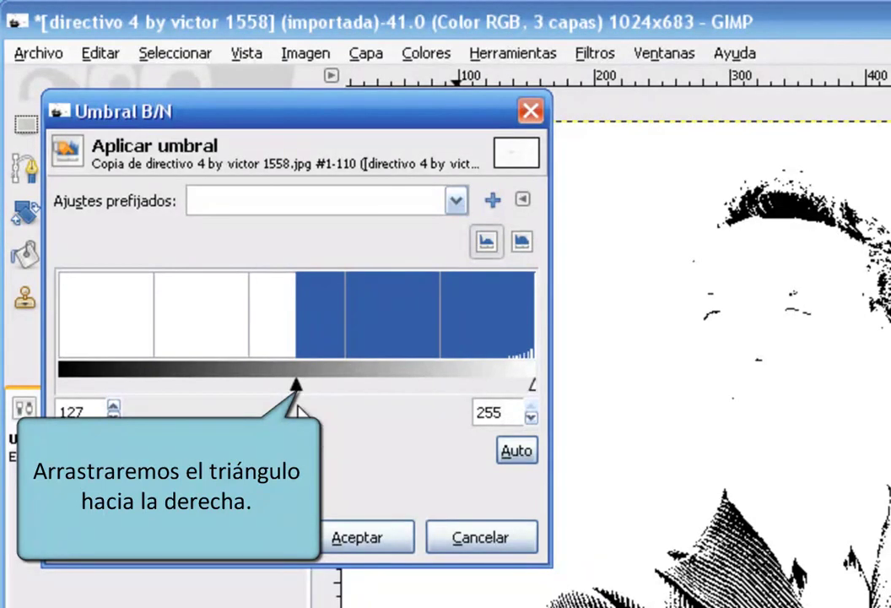
{"action": "left_click_drag", "start_coordinate": [295, 386], "coordinate": [516, 384]}
{"action": "left_click", "coordinate": [387, 546]}
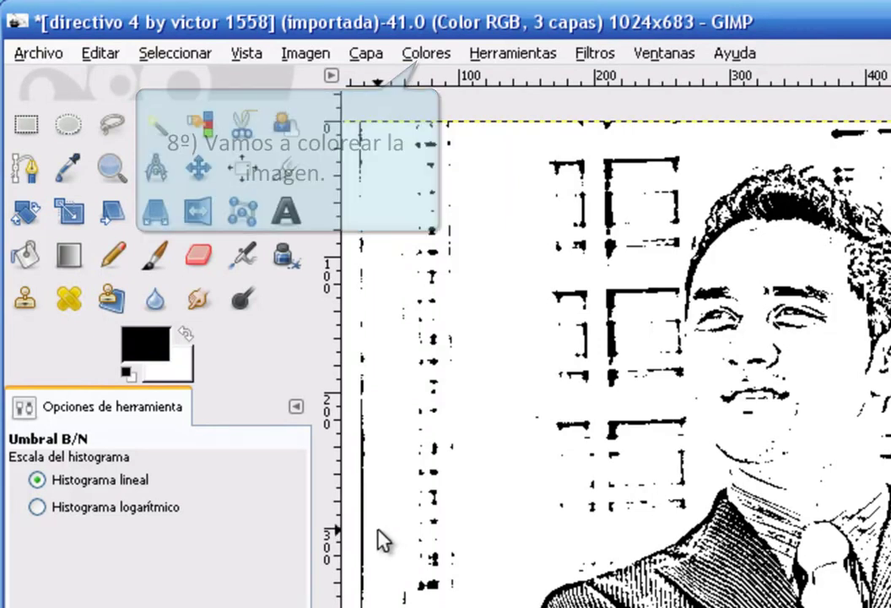
Step: Cap the ink layer's white output level at 227 with Niveles
{"action": "left_click", "coordinate": [406, 60]}
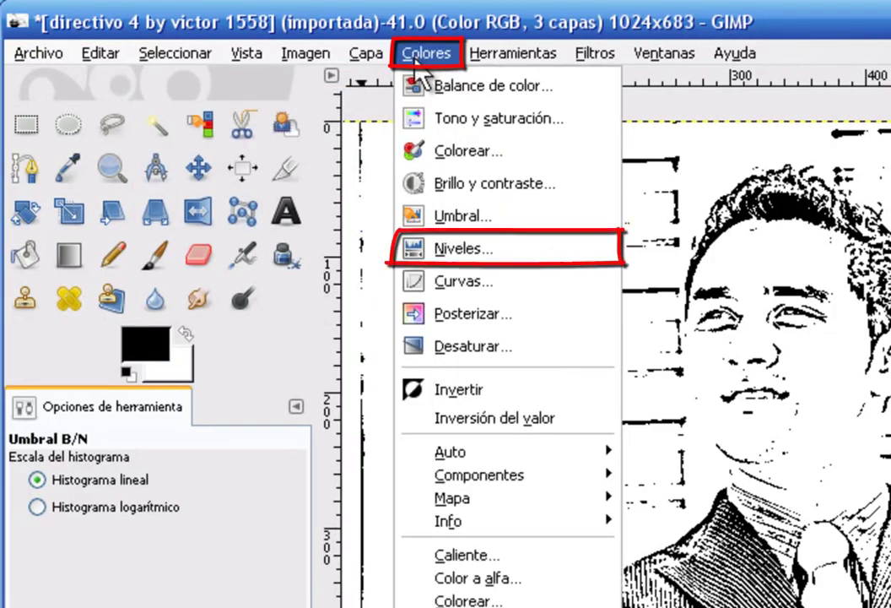
{"action": "left_click", "coordinate": [519, 254]}
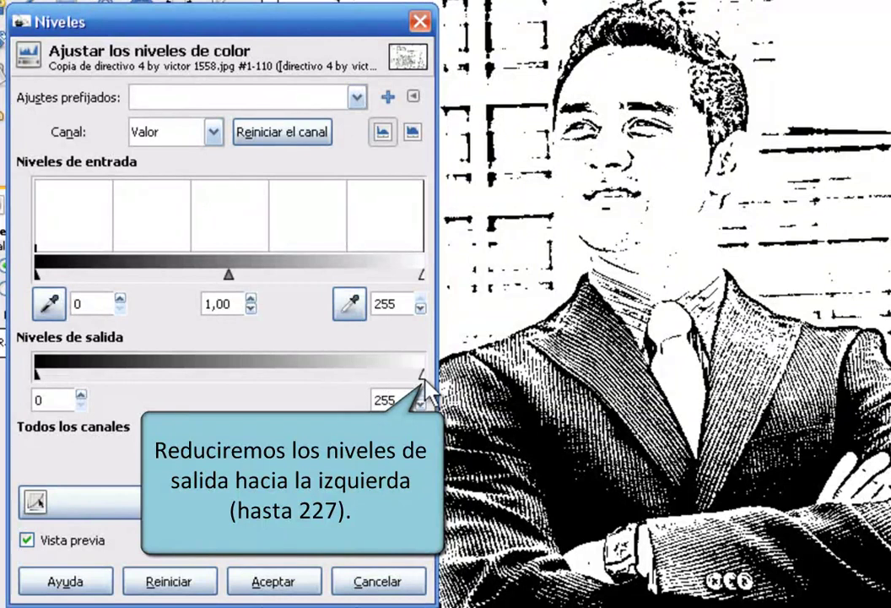
{"action": "left_click_drag", "start_coordinate": [423, 375], "coordinate": [381, 375]}
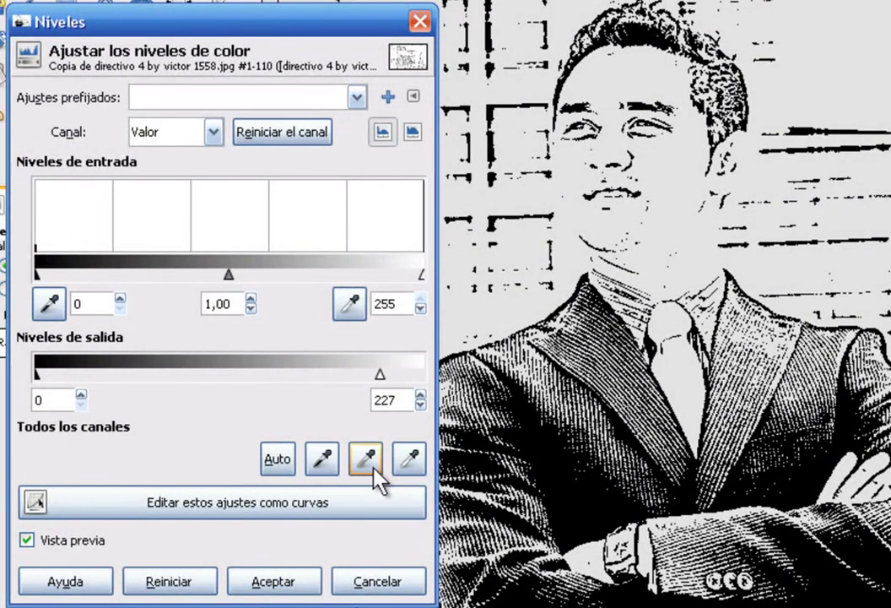
{"action": "left_click", "coordinate": [299, 590]}
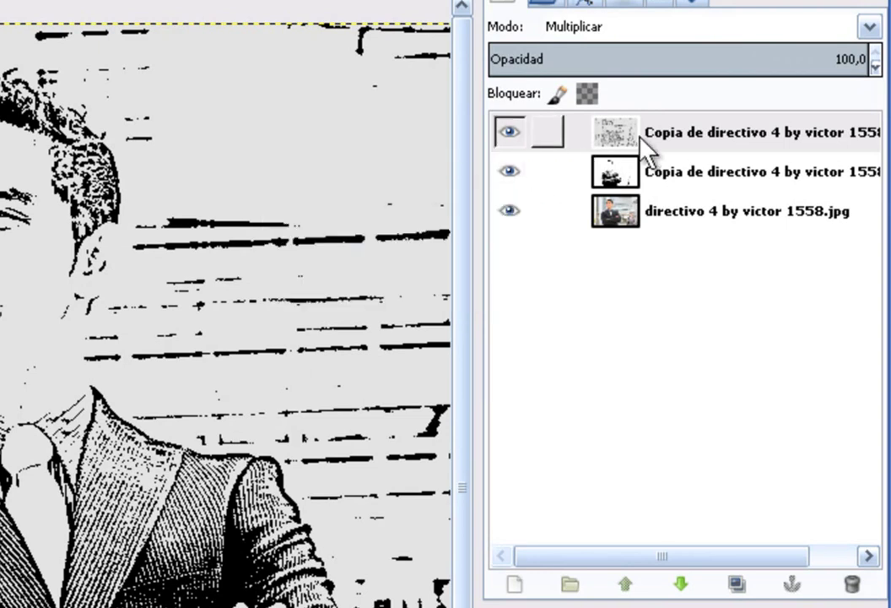
Step: Merge the top ink layer down into the black-and-white layer with Combinar hacia abajo
{"action": "left_click", "coordinate": [683, 124]}
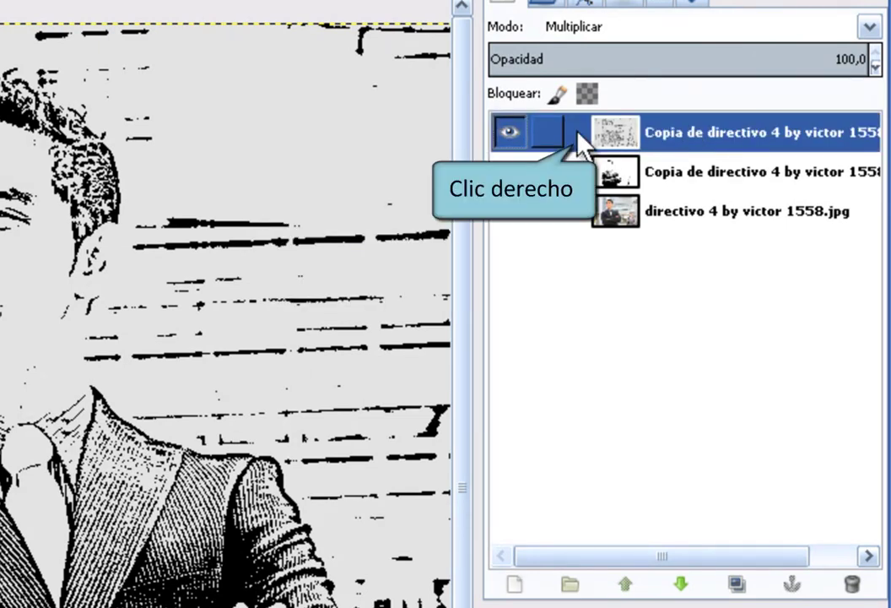
{"action": "right_click", "coordinate": [578, 128]}
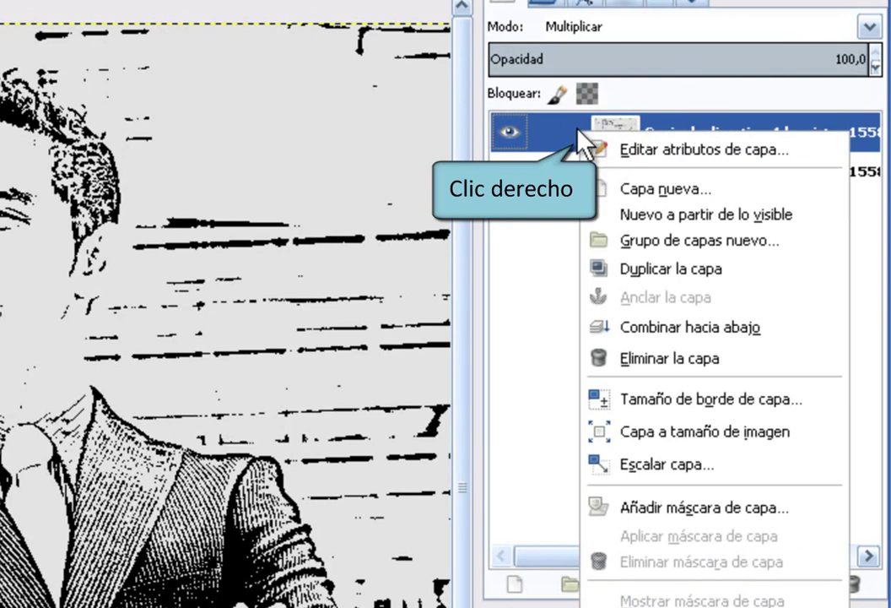
{"action": "left_click", "coordinate": [631, 332]}
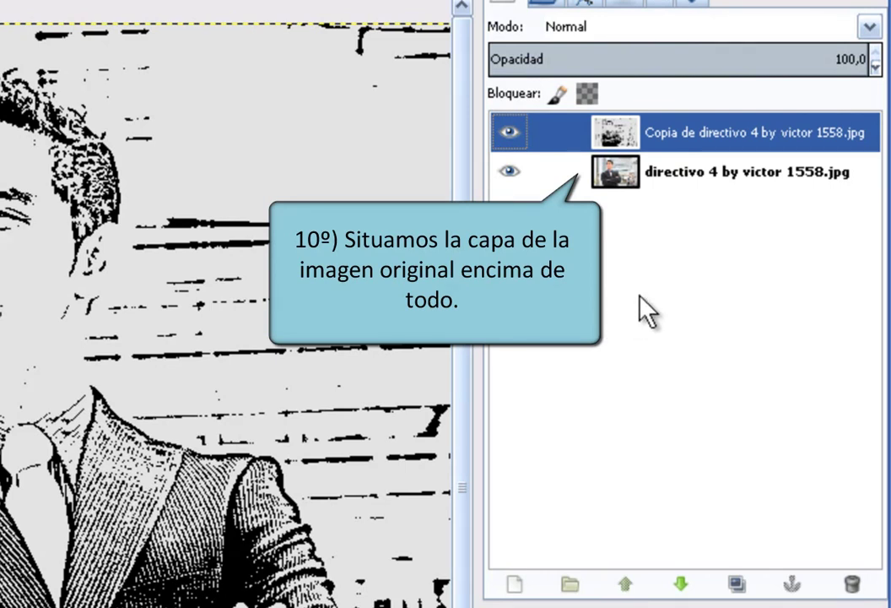
Step: Raise the original photo above the ink sketch and set its blend mode to Color
{"action": "left_click", "coordinate": [625, 182]}
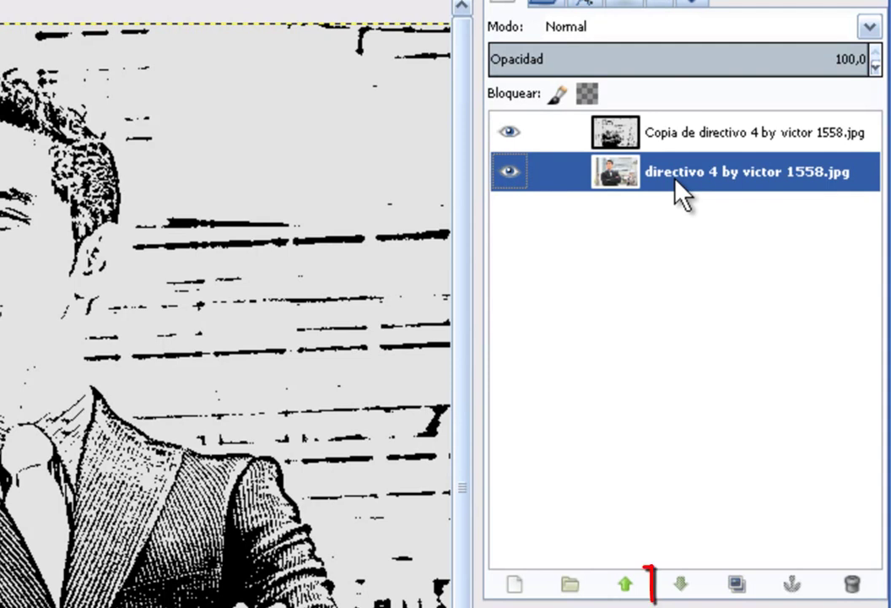
{"action": "left_click", "coordinate": [631, 580]}
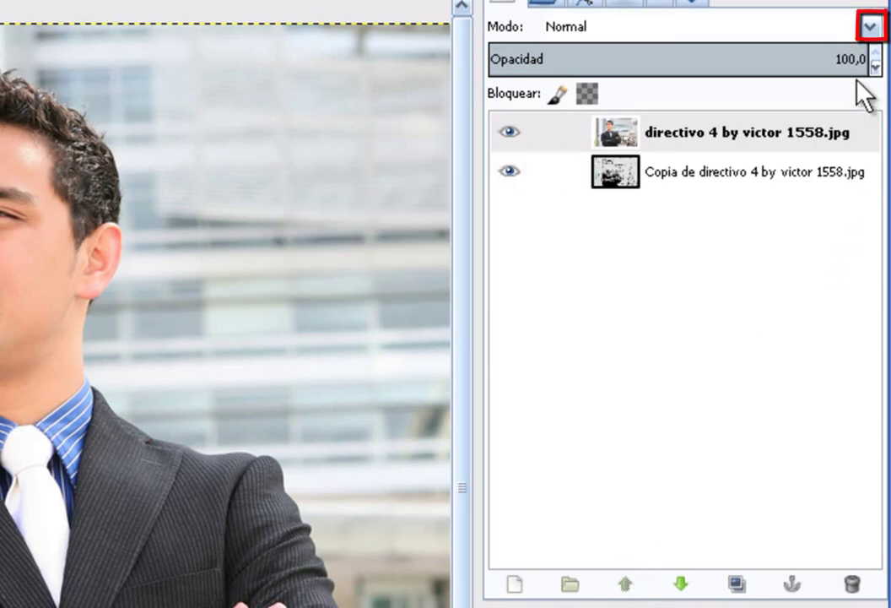
{"action": "left_click", "coordinate": [870, 26]}
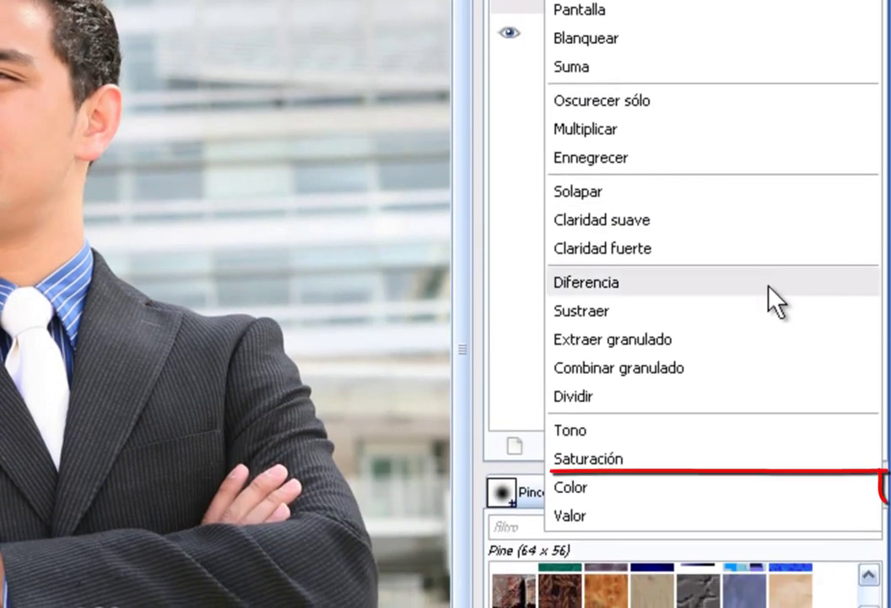
{"action": "left_click", "coordinate": [674, 489]}
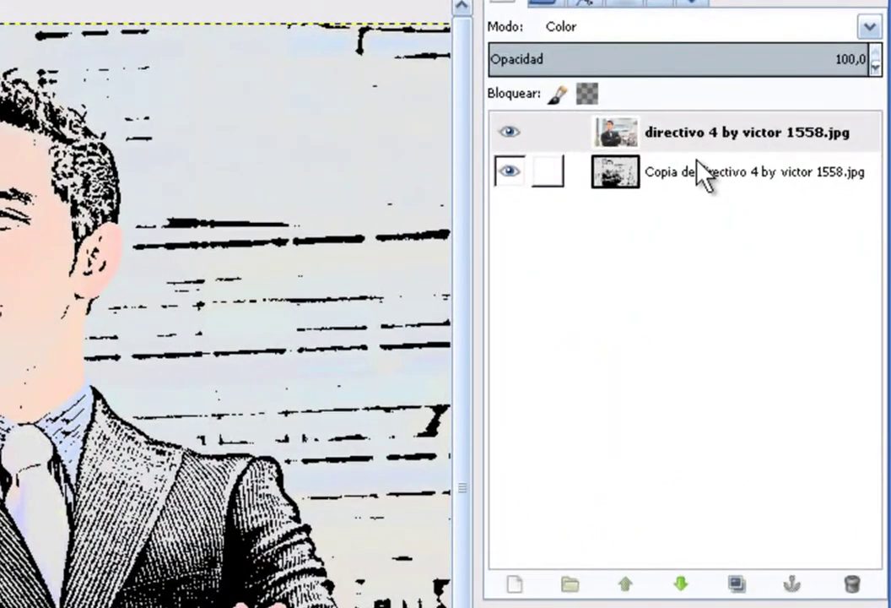
{"action": "left_click", "coordinate": [704, 151]}
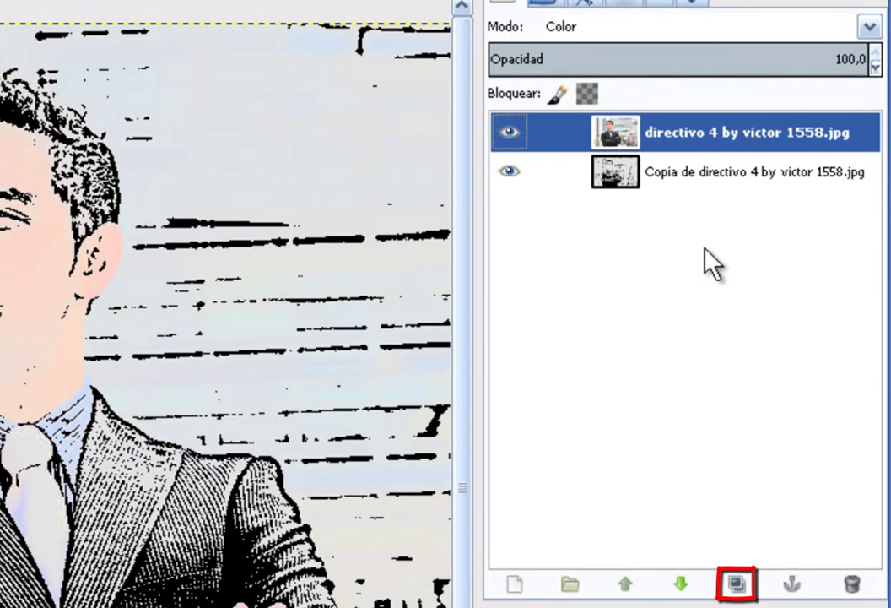
Step: Duplicate the colour photo layer, then merge the original colour layer into the sketch
{"action": "left_click", "coordinate": [737, 583]}
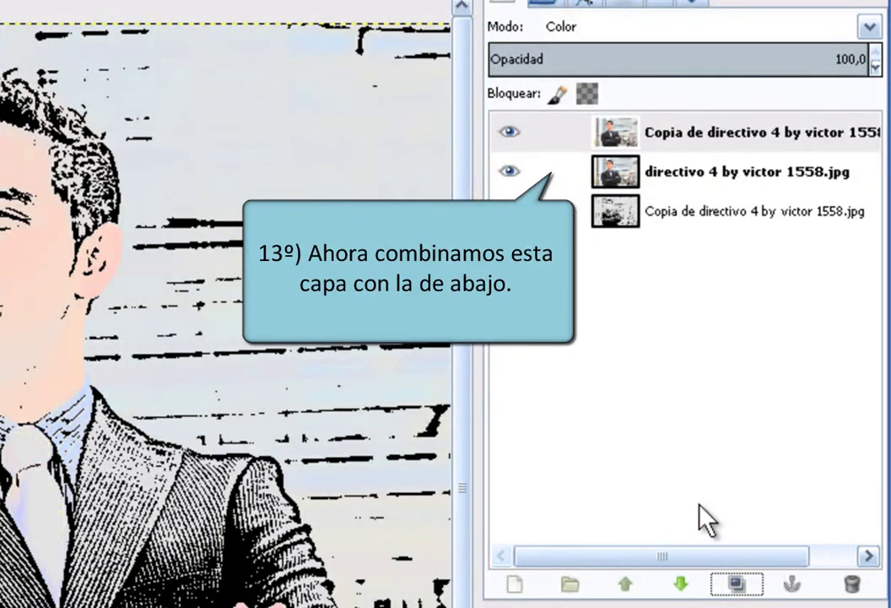
{"action": "left_click", "coordinate": [676, 171]}
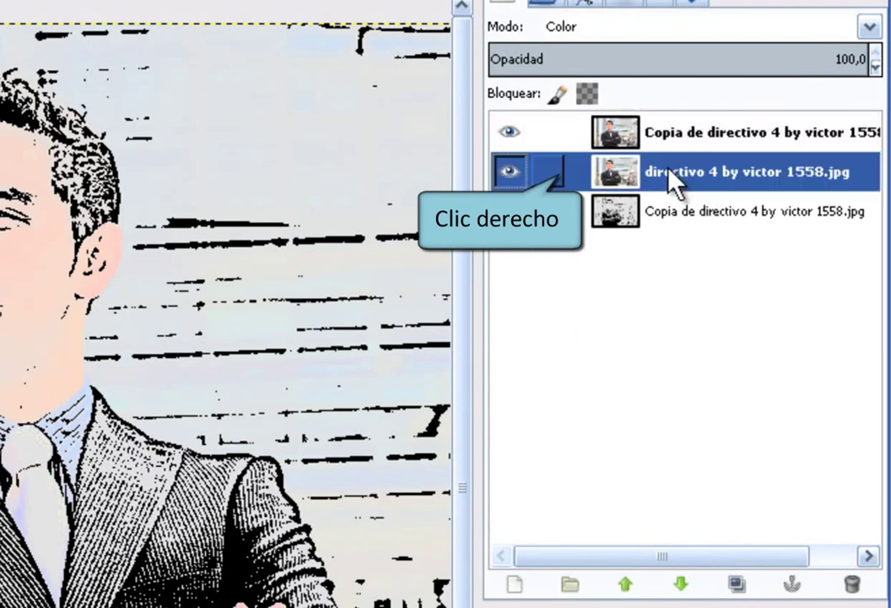
{"action": "right_click", "coordinate": [588, 169]}
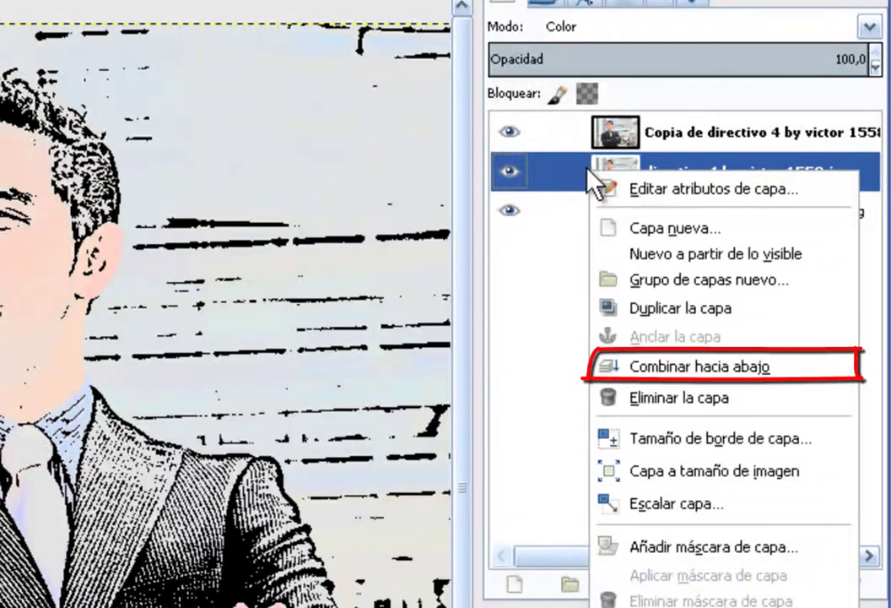
{"action": "left_click", "coordinate": [629, 367]}
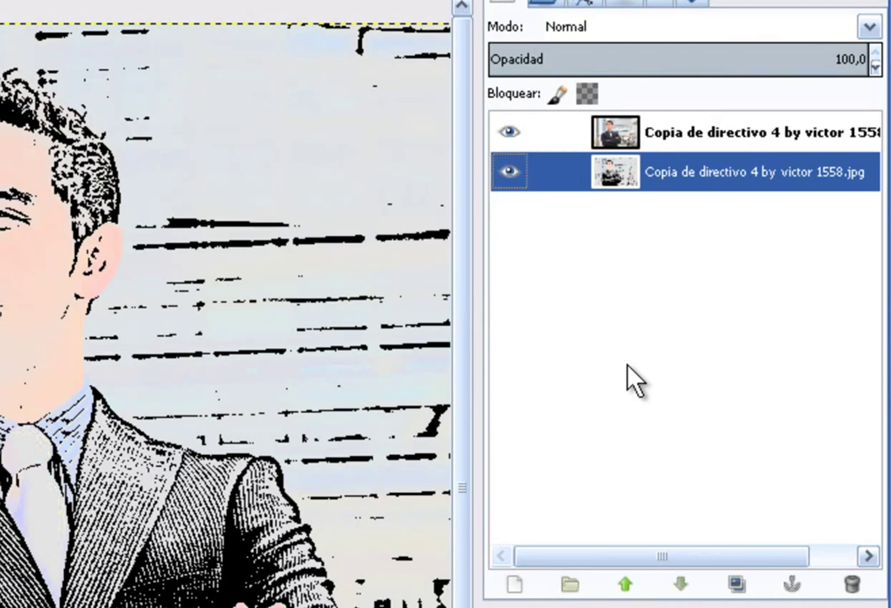
Step: Set the top photo copy layer to Saturación blend mode at about 97 opacity
{"action": "left_click", "coordinate": [674, 140]}
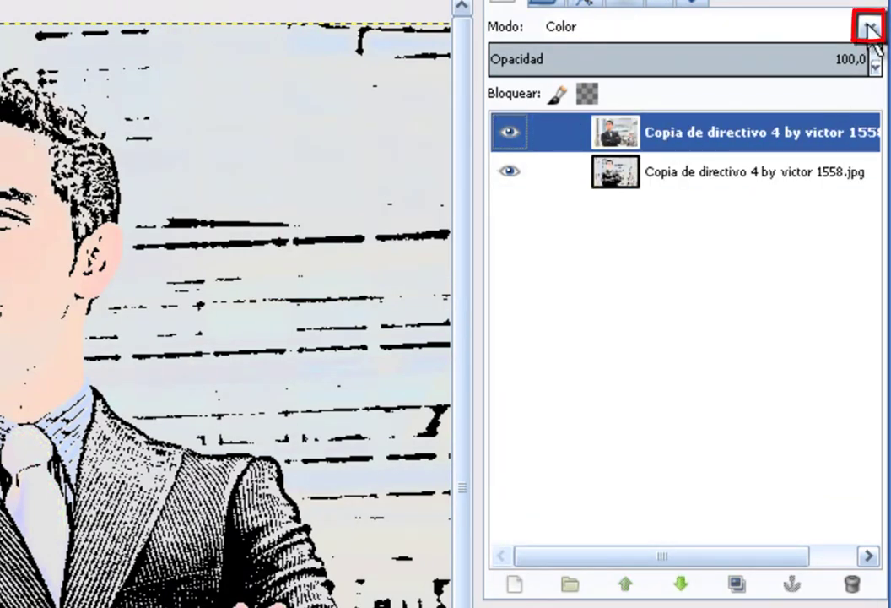
{"action": "left_click", "coordinate": [873, 33]}
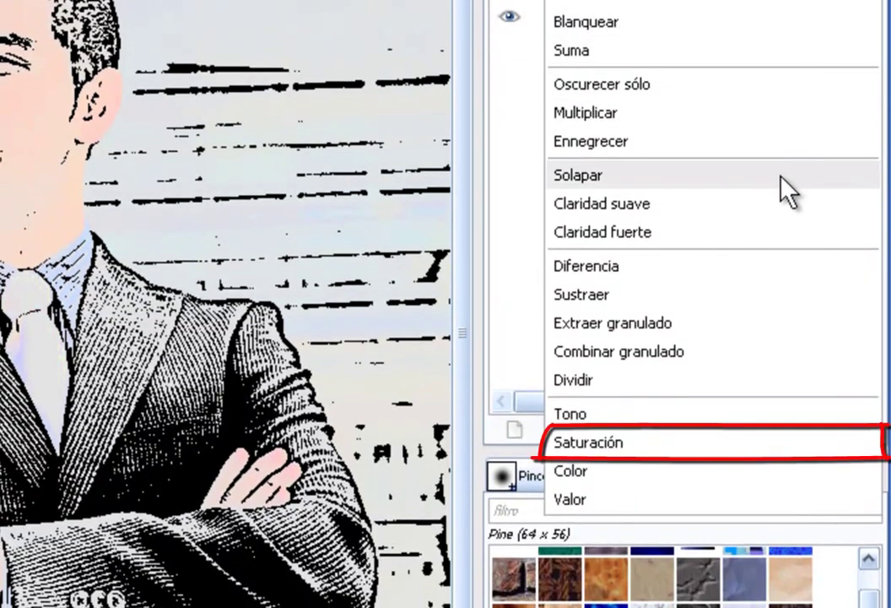
{"action": "left_click", "coordinate": [660, 442]}
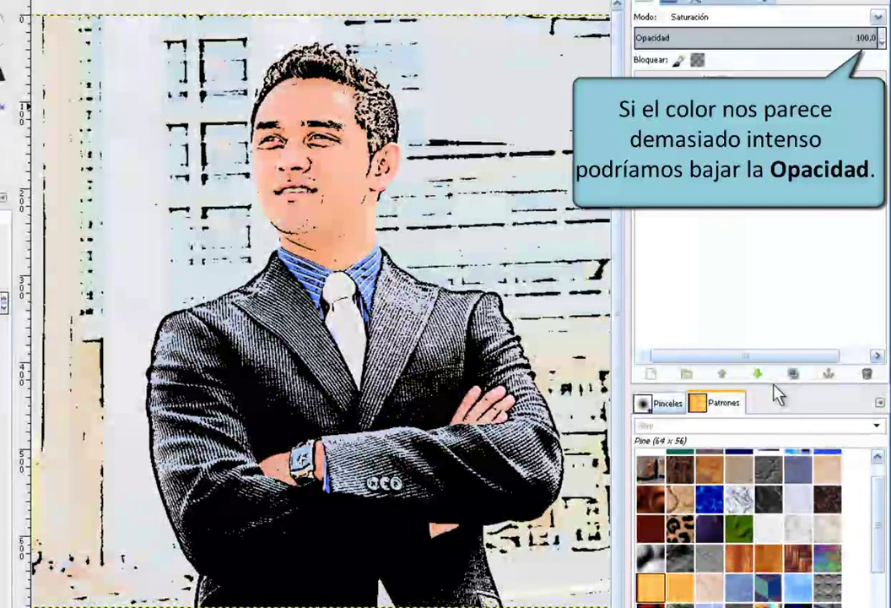
{"action": "left_click", "coordinate": [882, 44]}
{"action": "scroll", "coordinate": [883, 48], "scroll_direction": "up", "scroll_amount": 9}
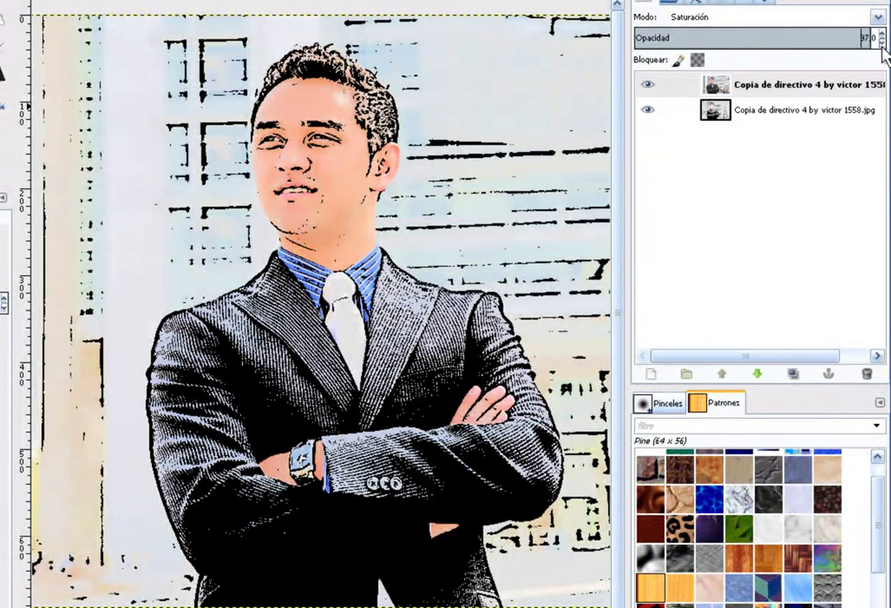